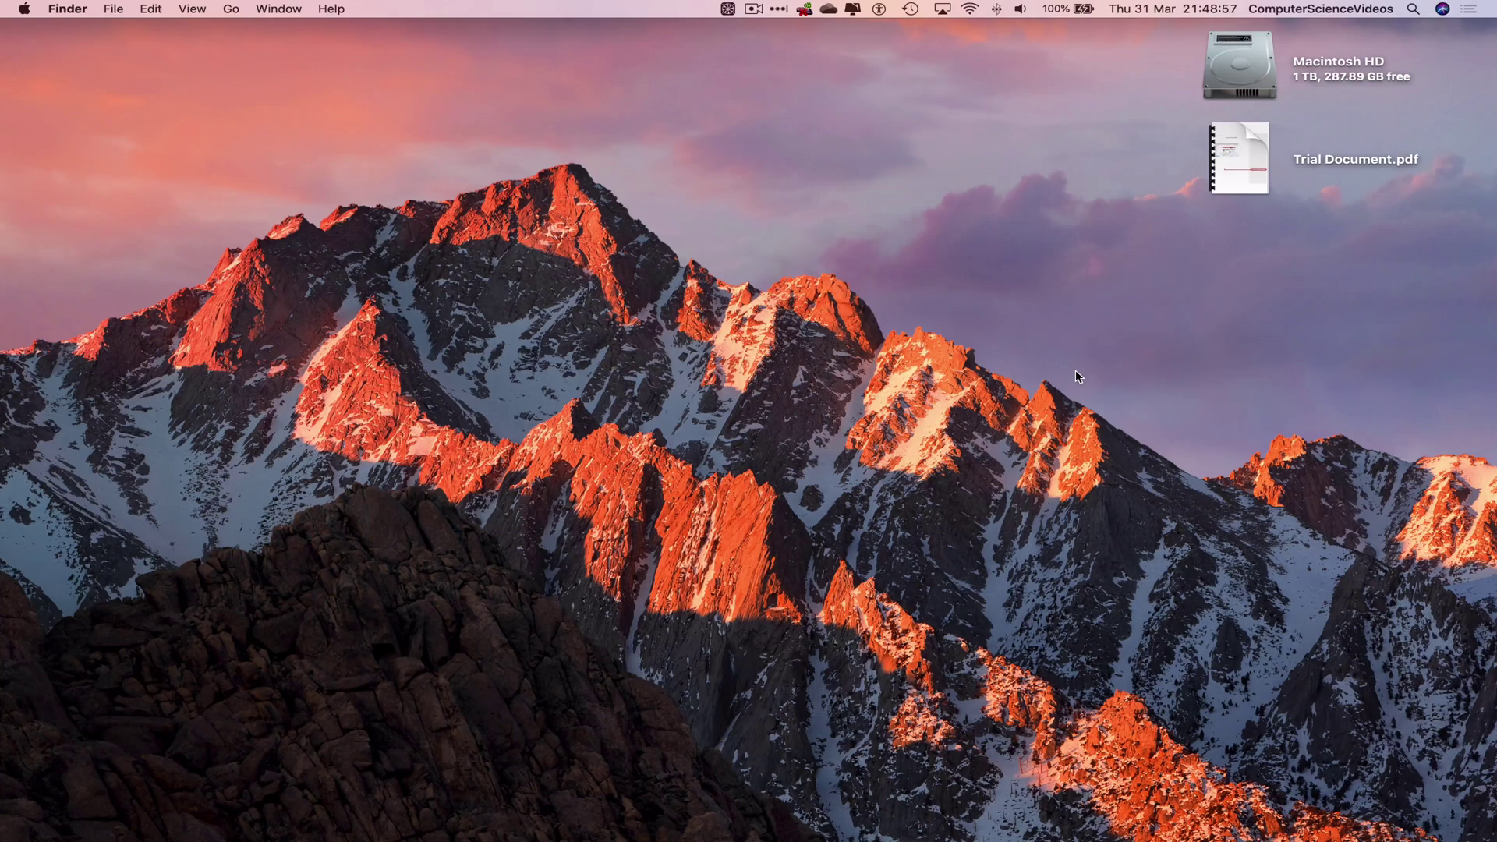
# Step: Launch Microsoft Outlook from the Mac Office 2019 folder in Launchpad
pyautogui.moveTo(603, 824)
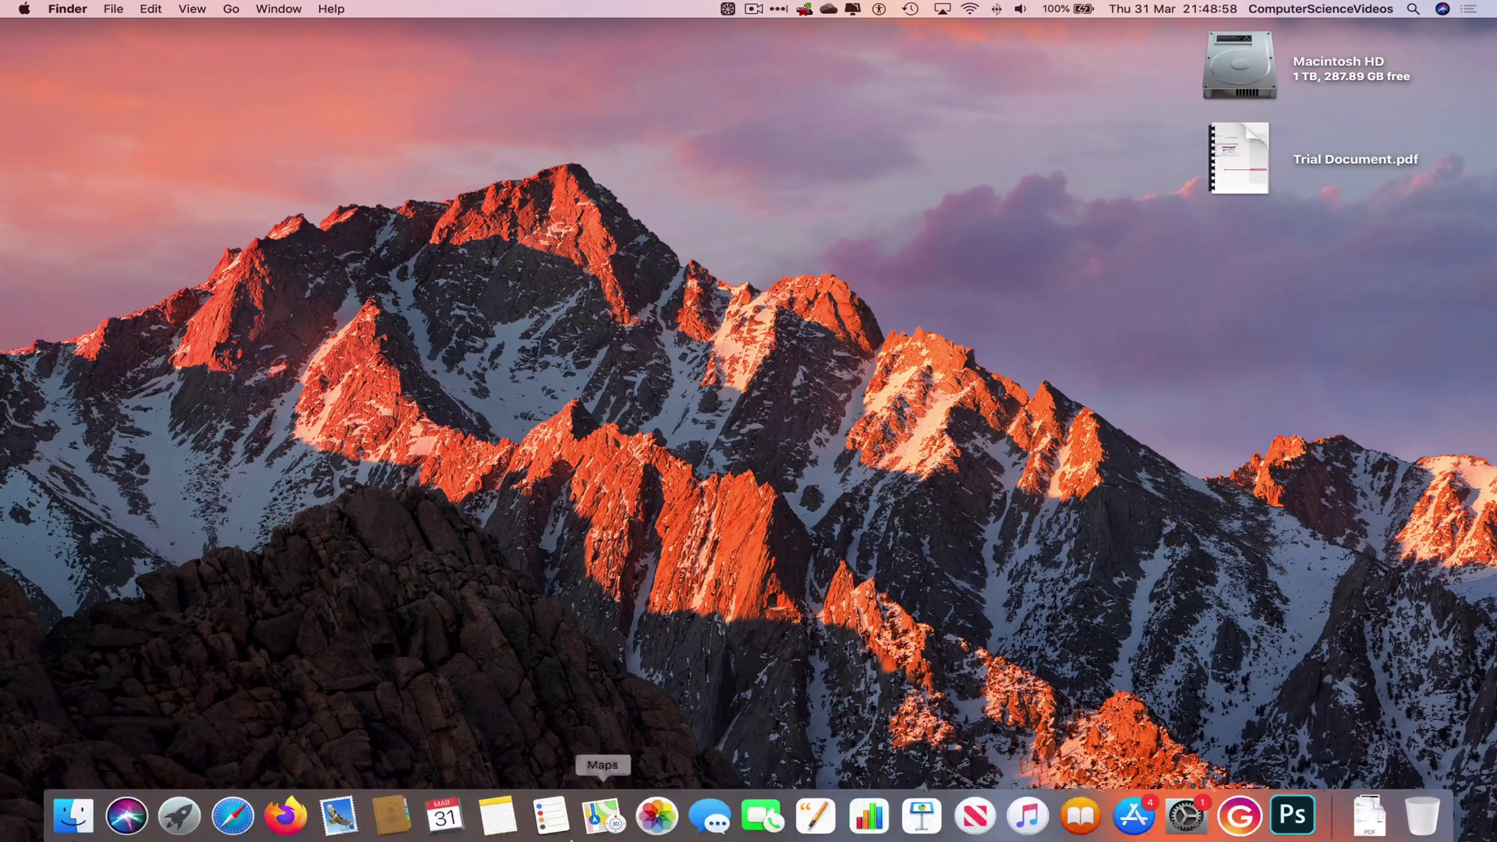
pyautogui.click(187, 824)
pyautogui.click(583, 628)
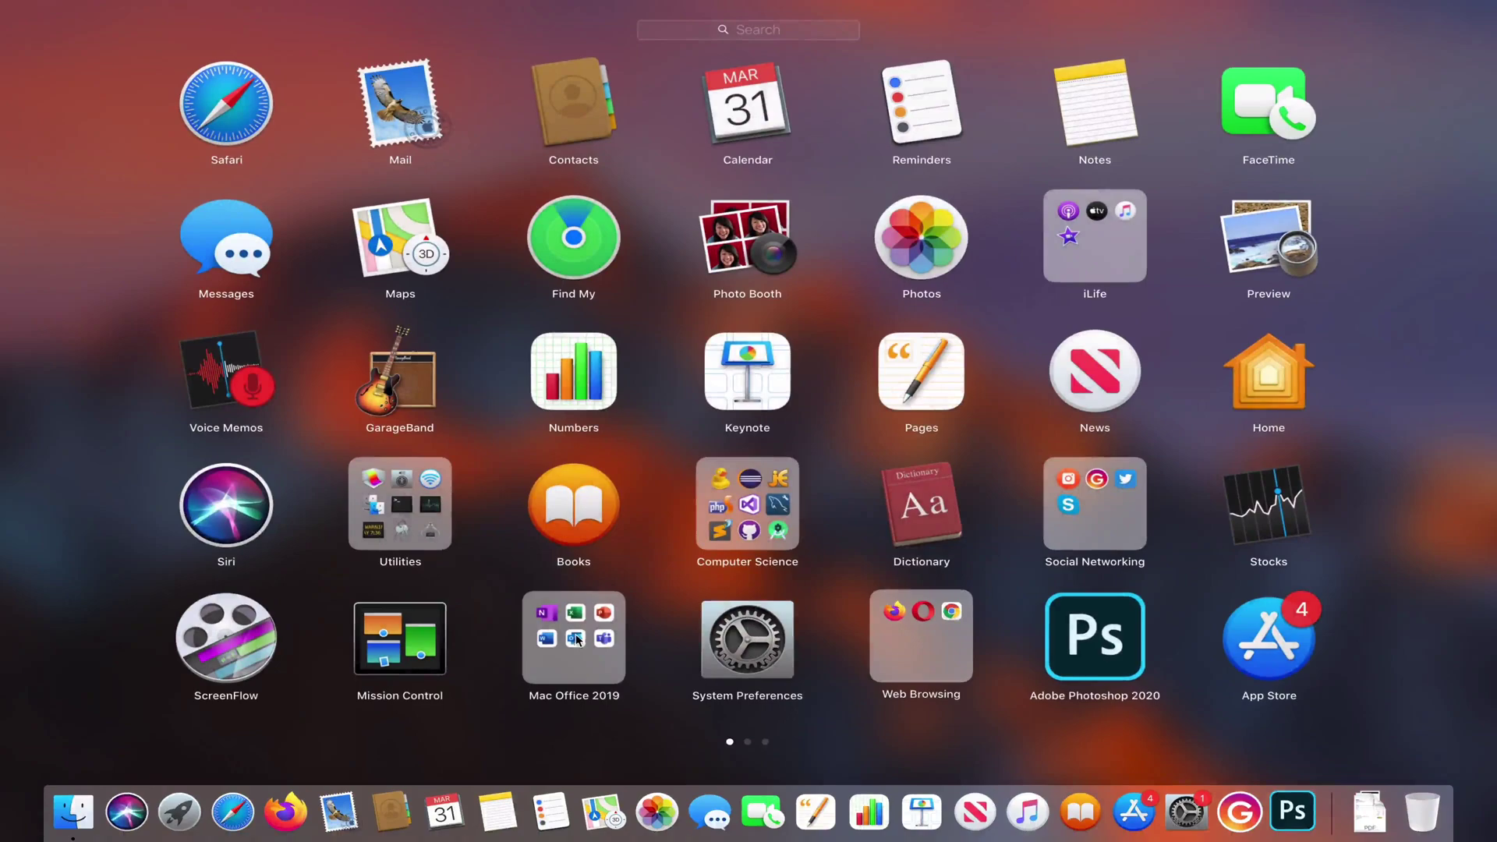
pyautogui.click(577, 639)
pyautogui.click(894, 404)
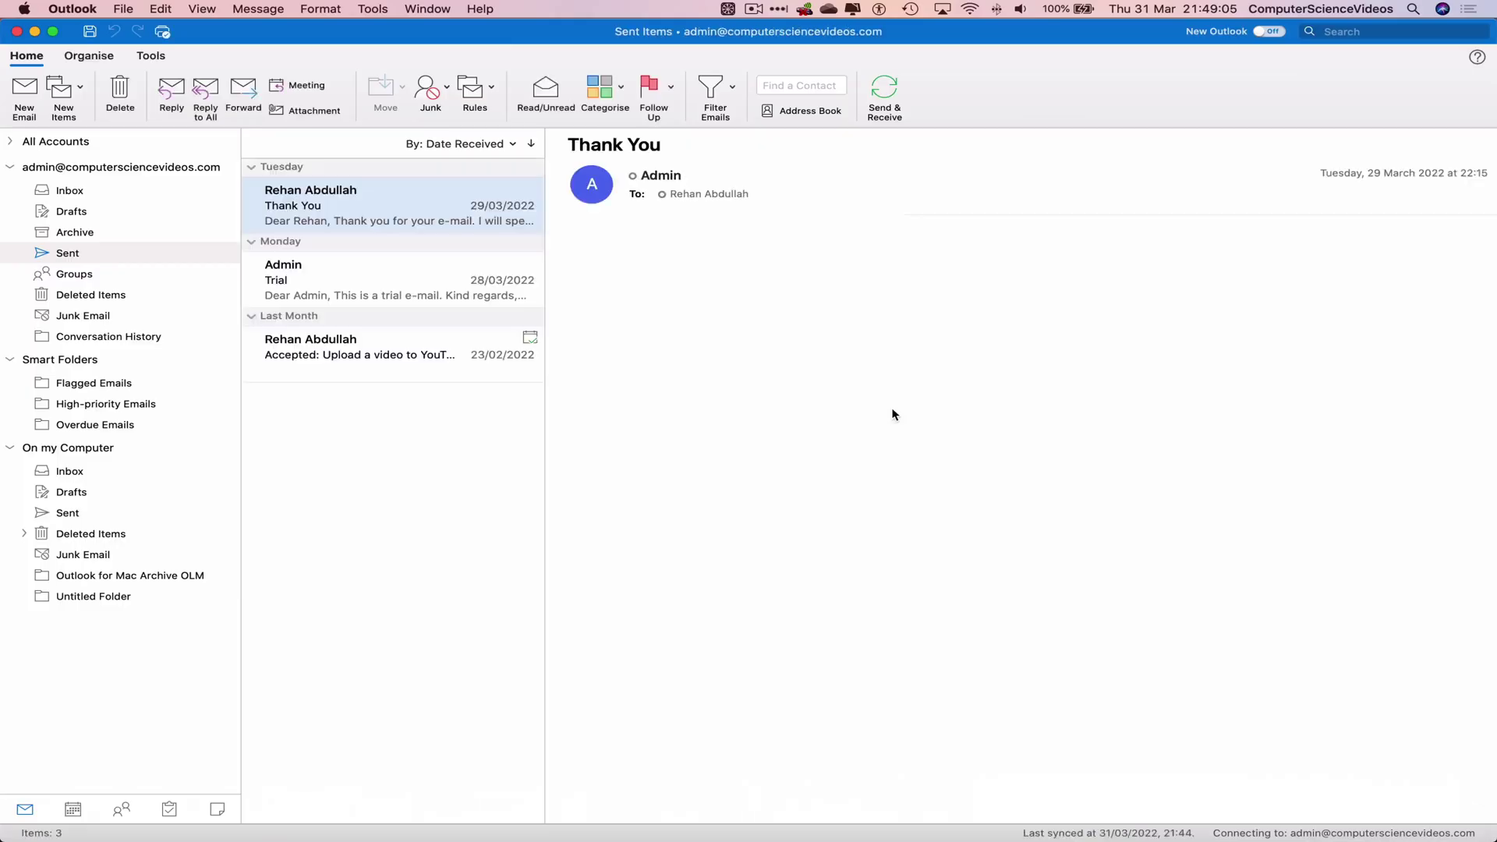
# Step: Start a new email addressed to the suggested contact with subject 'PDF File'
pyautogui.click(24, 92)
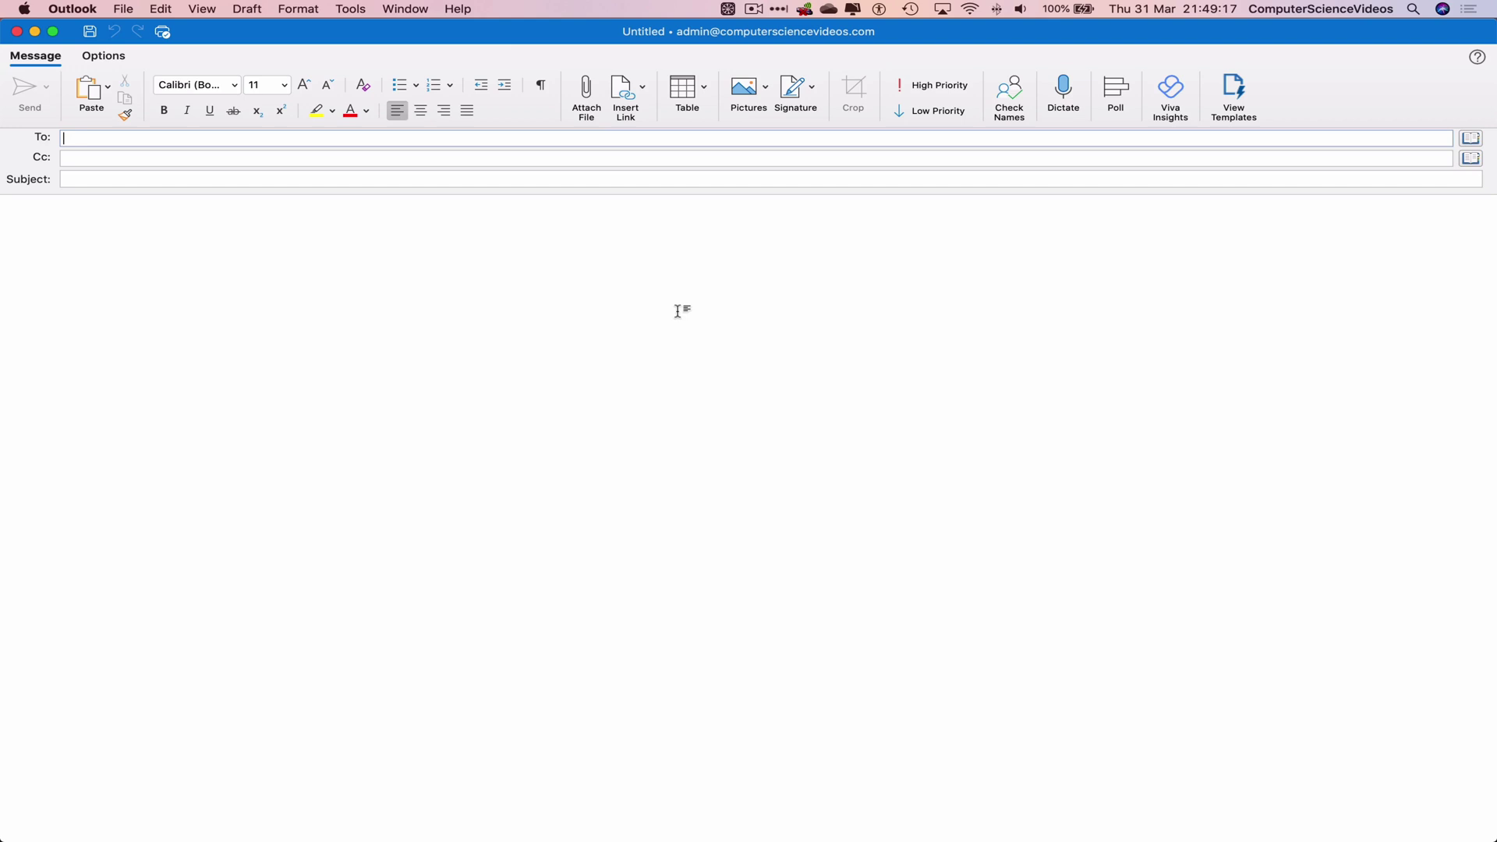
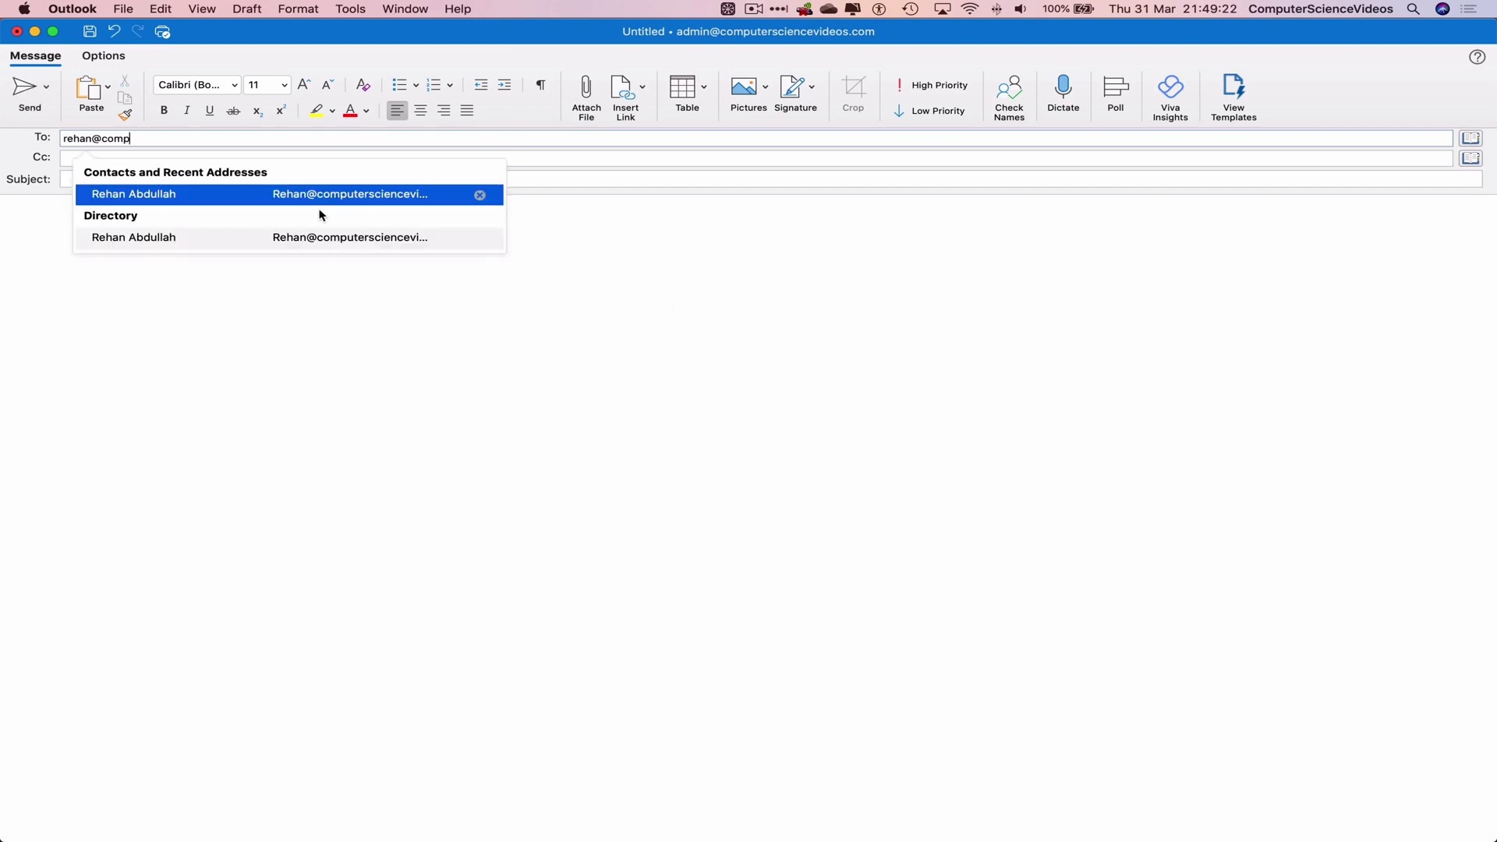
pyautogui.click(255, 203)
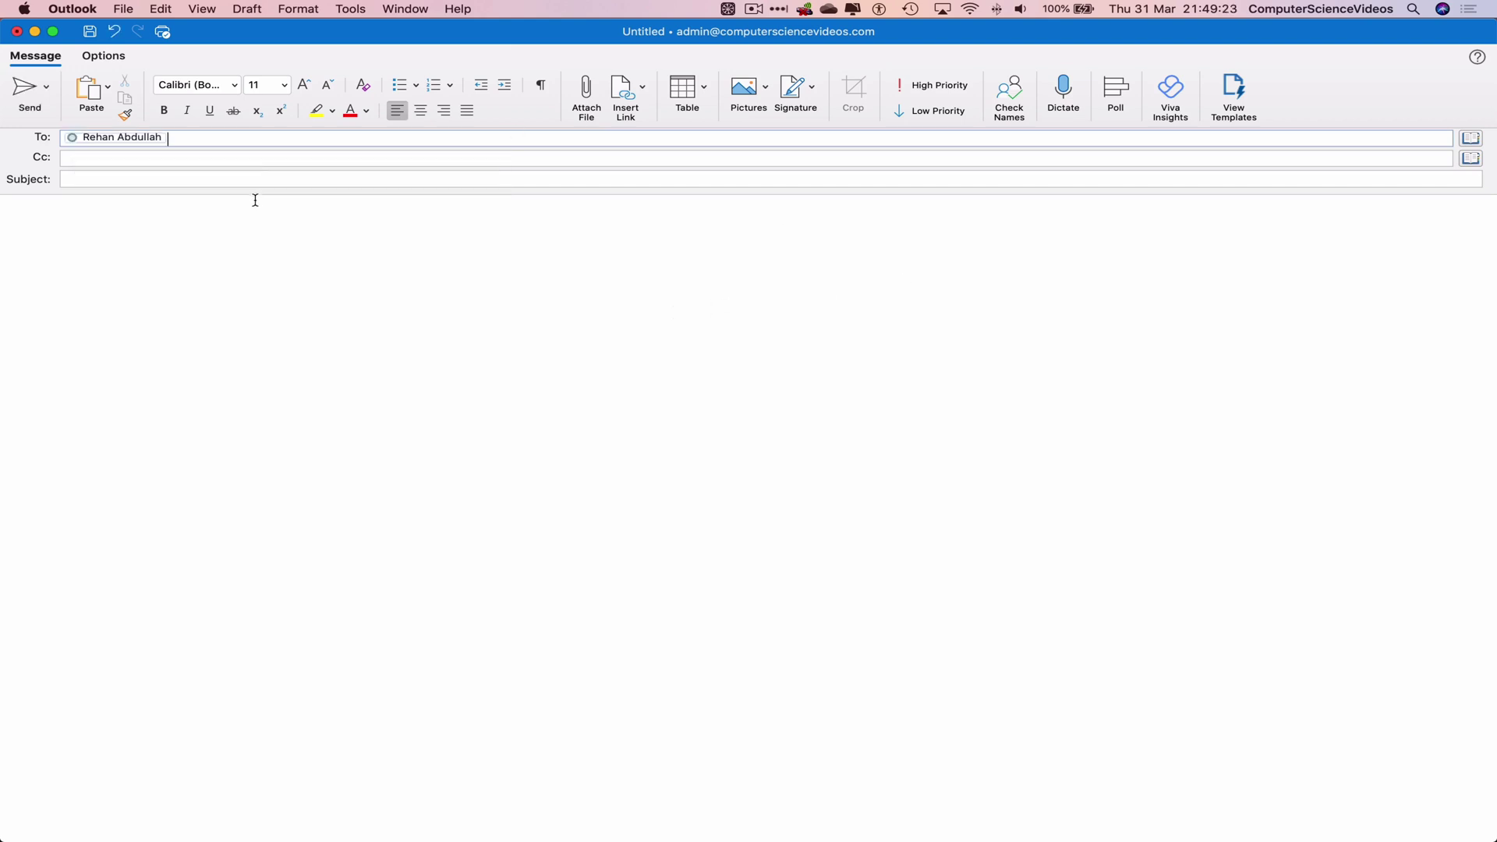
pyautogui.click(161, 178)
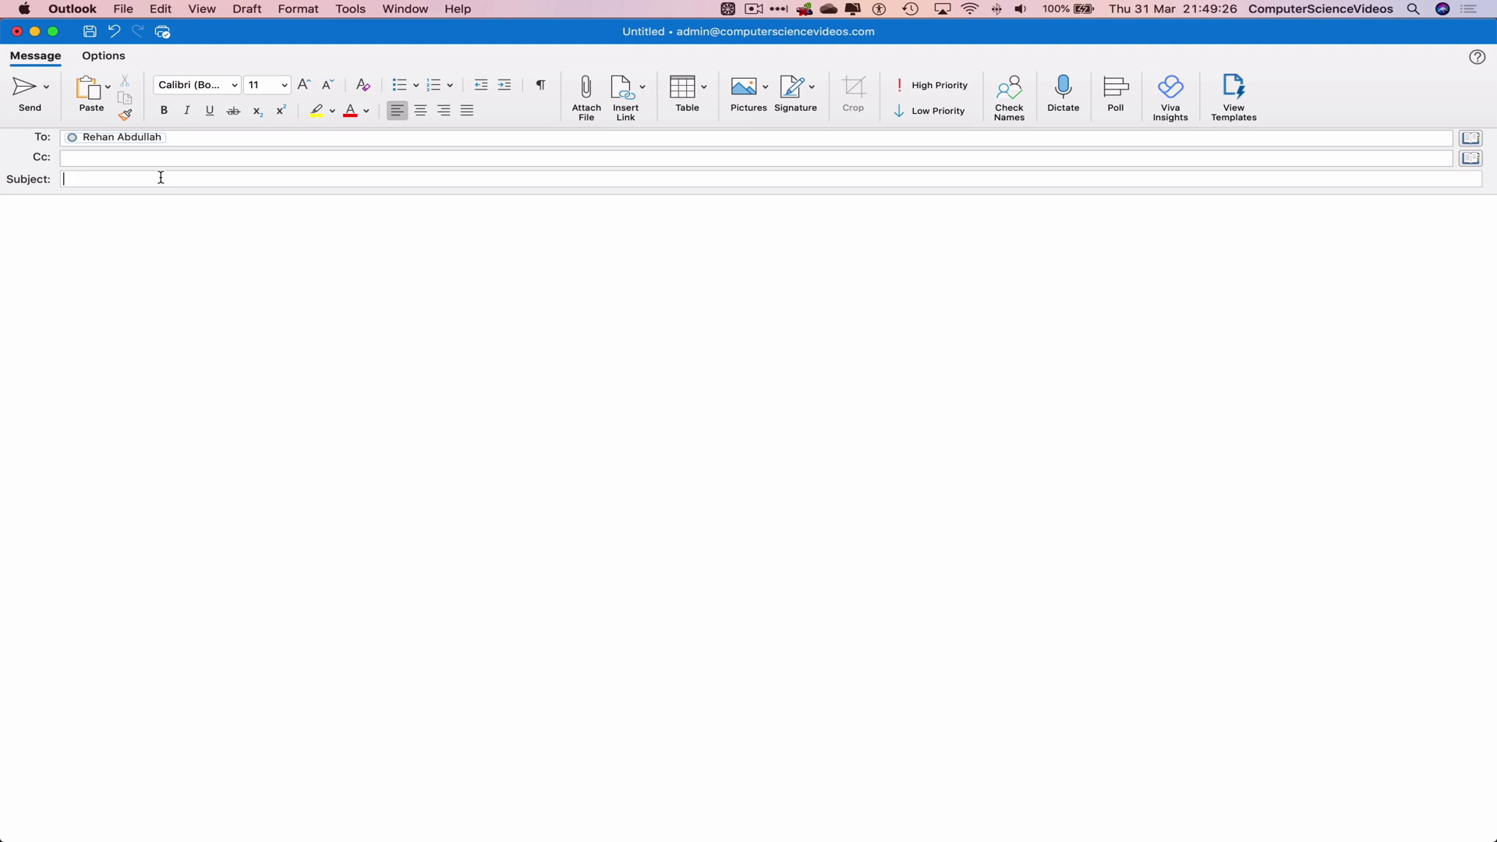
pyautogui.write('PDF File')
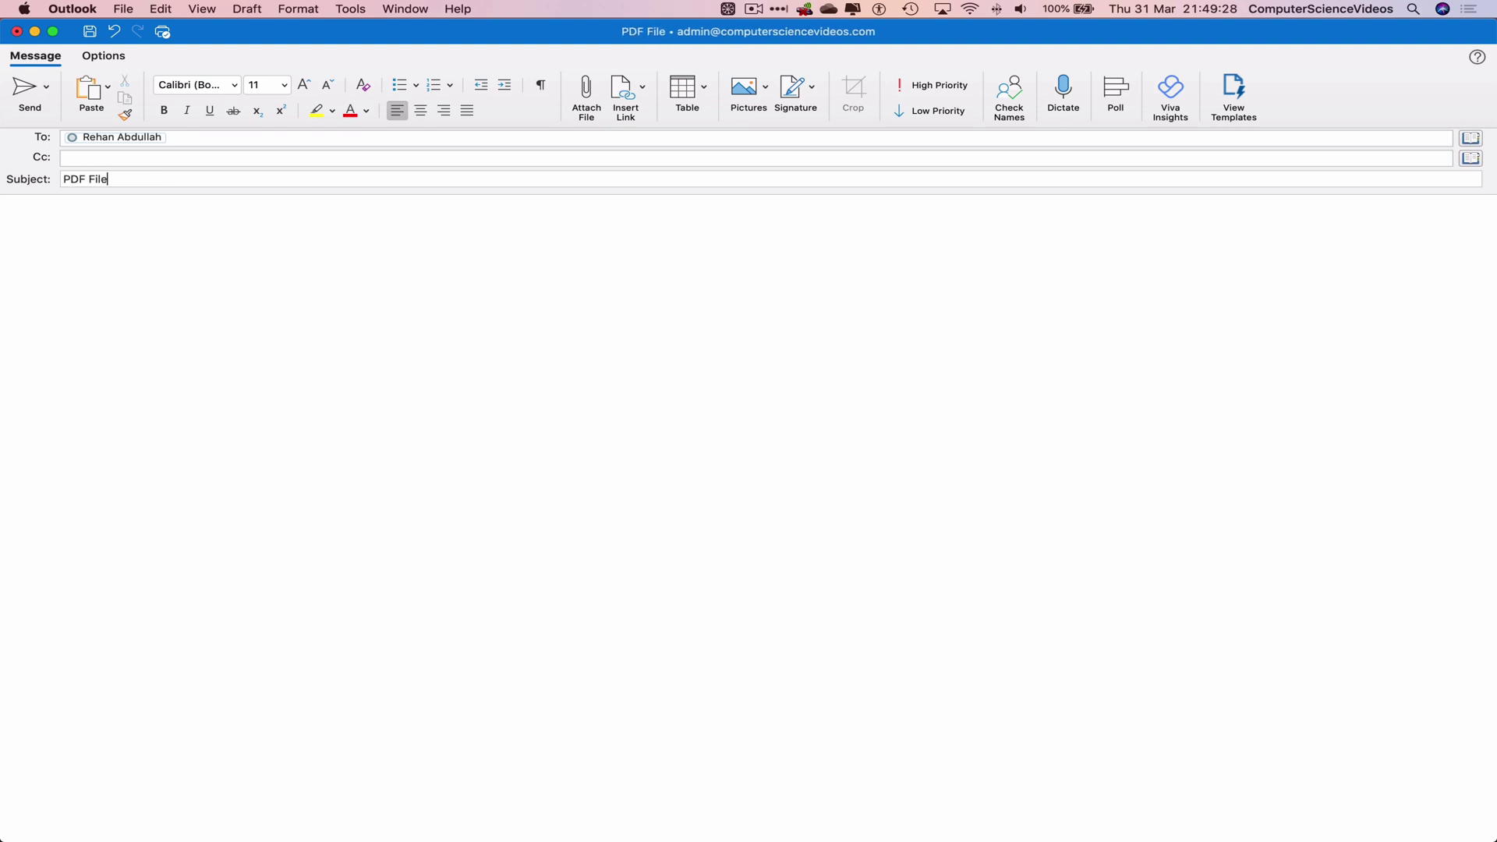
# Step: Write a greeting and 'Please see attached to this e-mail, the required file.', signed 'Kind regards, Admin'
pyautogui.click(191, 239)
pyautogui.write('Dear Rehan,')
pyautogui.press('Return')
pyautogui.press('Return')
pyautogui.write('Please see attached to ')
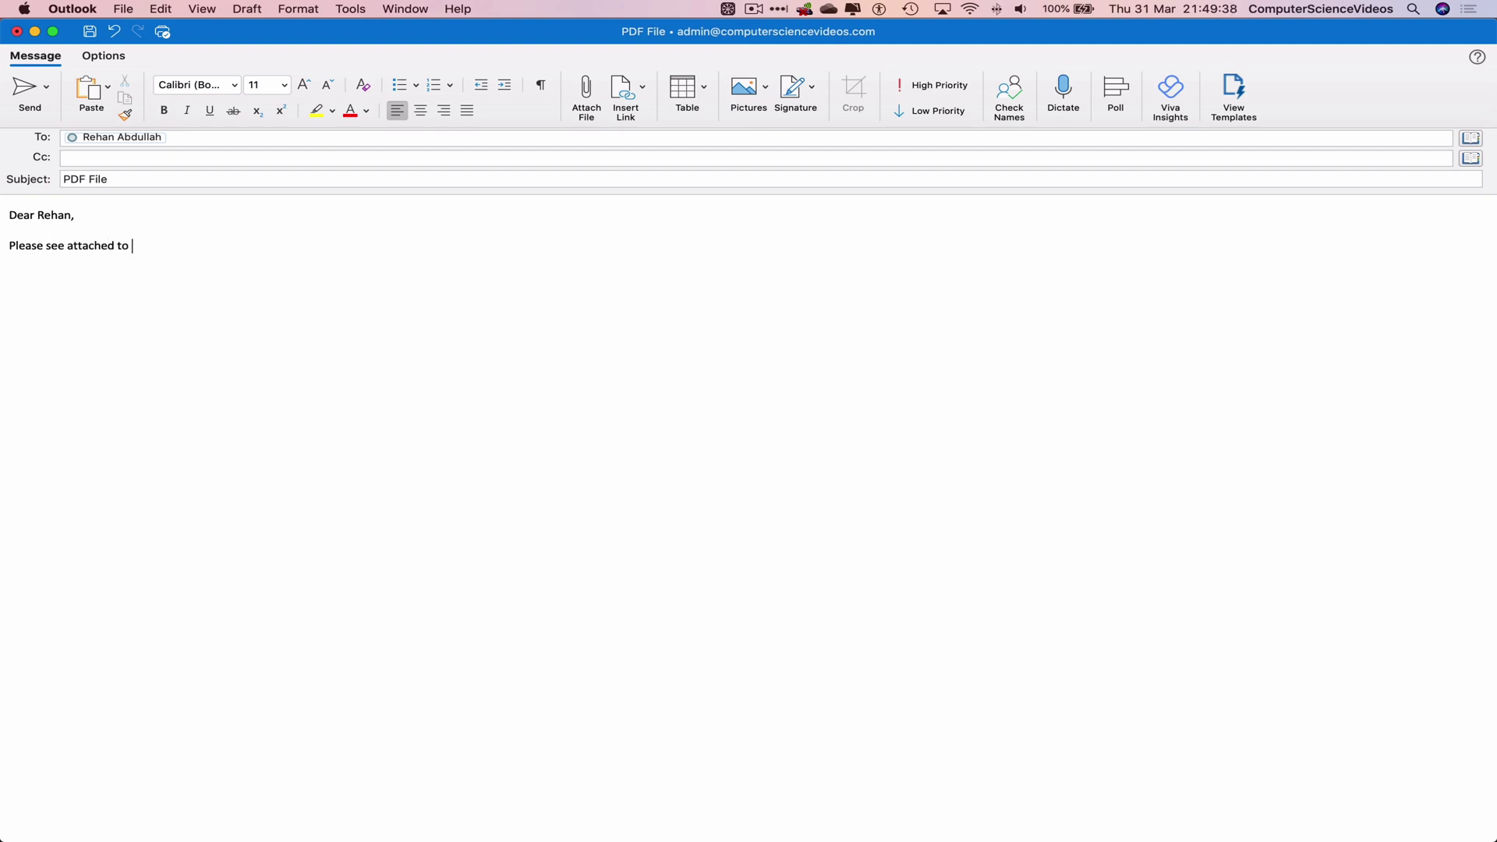
pyautogui.write('this e-mail, the required file.')
pyautogui.press('Return')
pyautogui.press('Return')
pyautogui.write('Kind re')
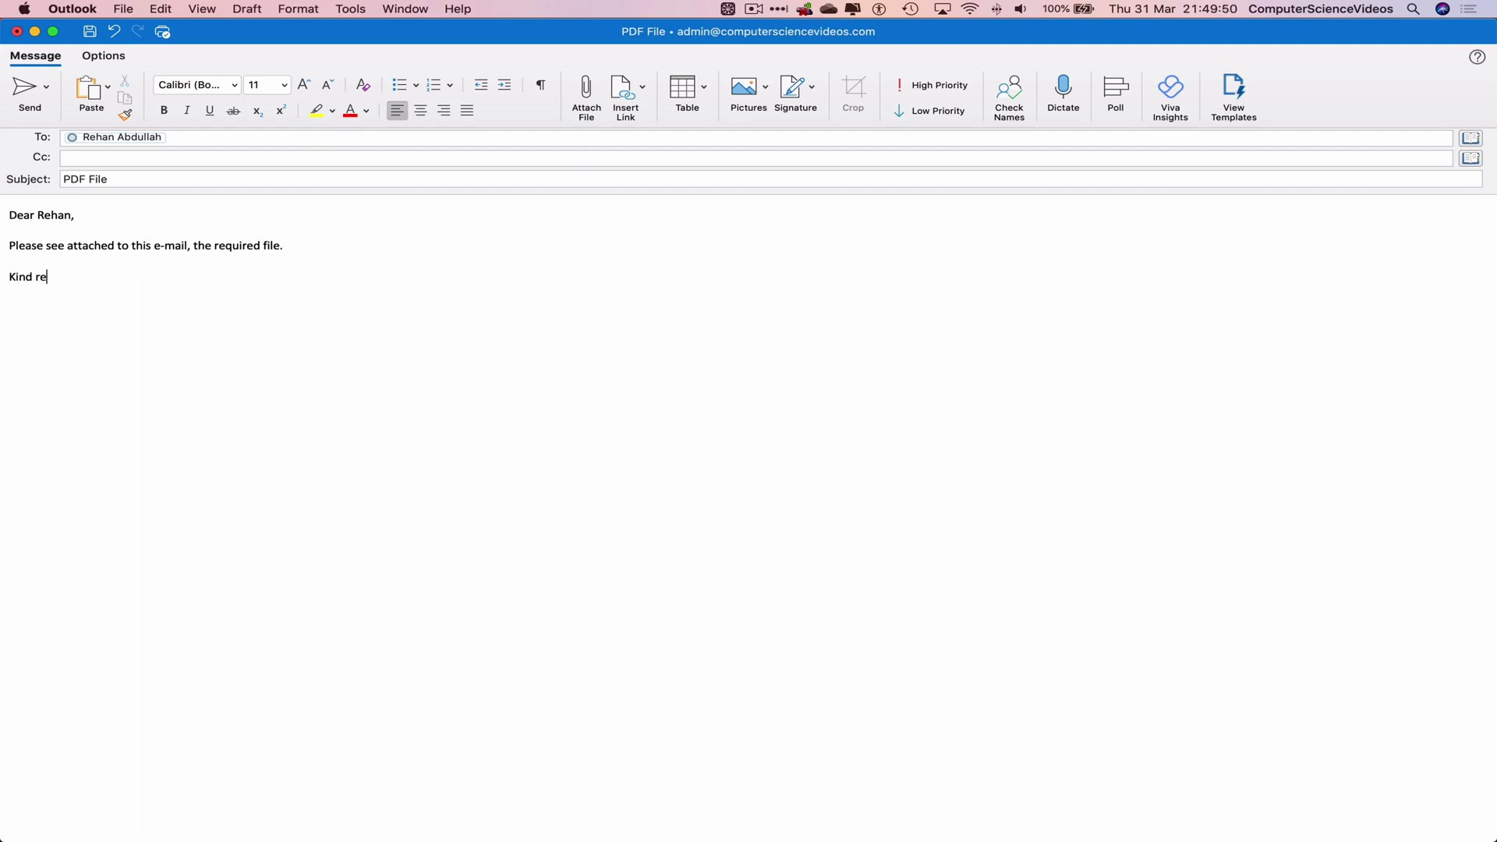
pyautogui.write('gard,')
pyautogui.press('Left')
pyautogui.write('s')
pyautogui.press('Right')
pyautogui.press('Return')
pyautogui.press('Return')
pyautogui.write('Admin')
# Step: Attach Trial Document.pdf from the Desktop to the message
pyautogui.click(593, 92)
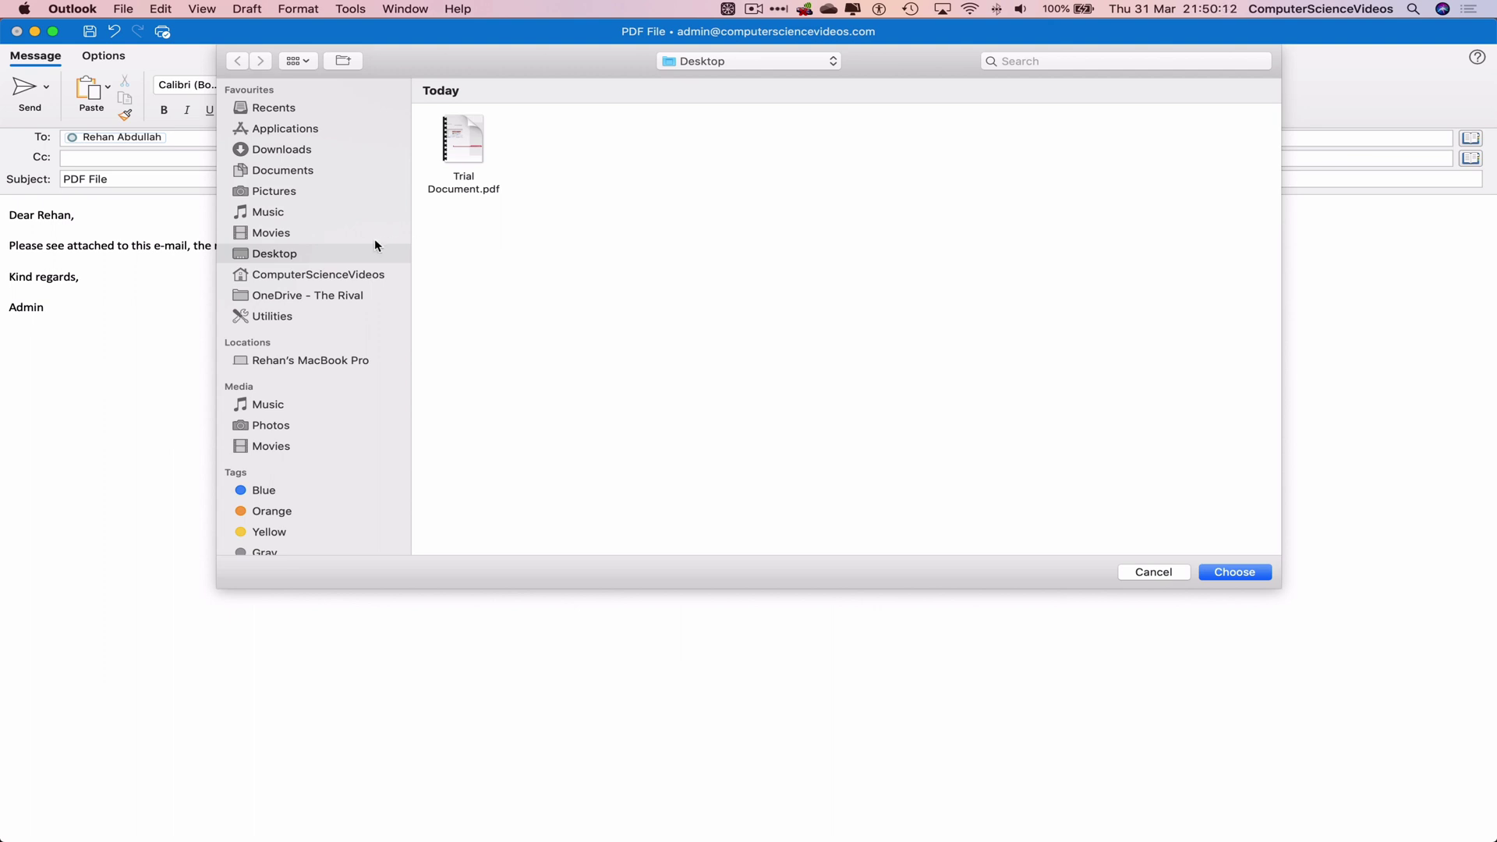
pyautogui.click(473, 134)
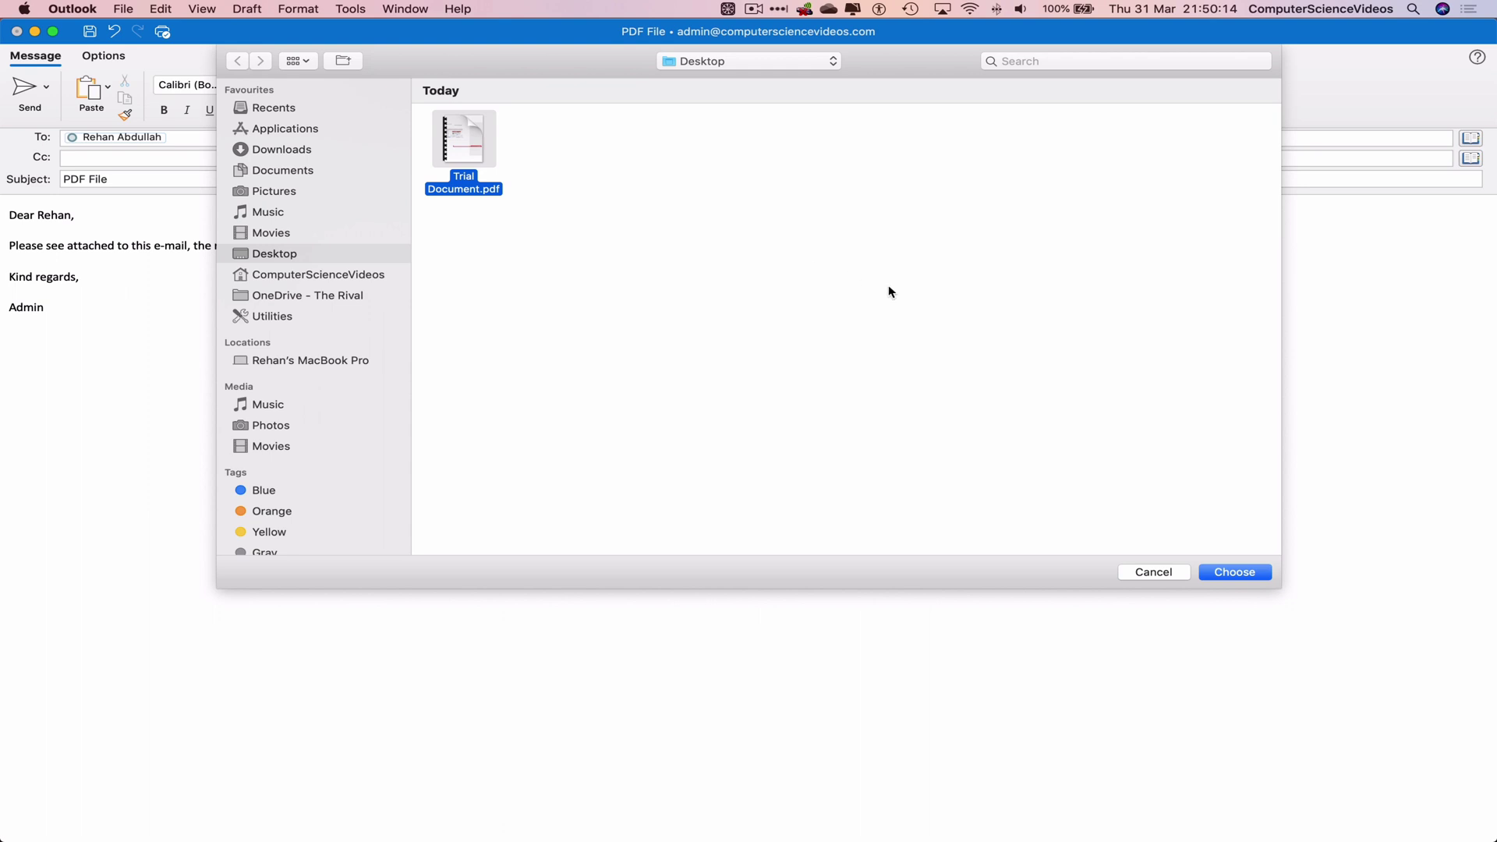
pyautogui.click(1263, 574)
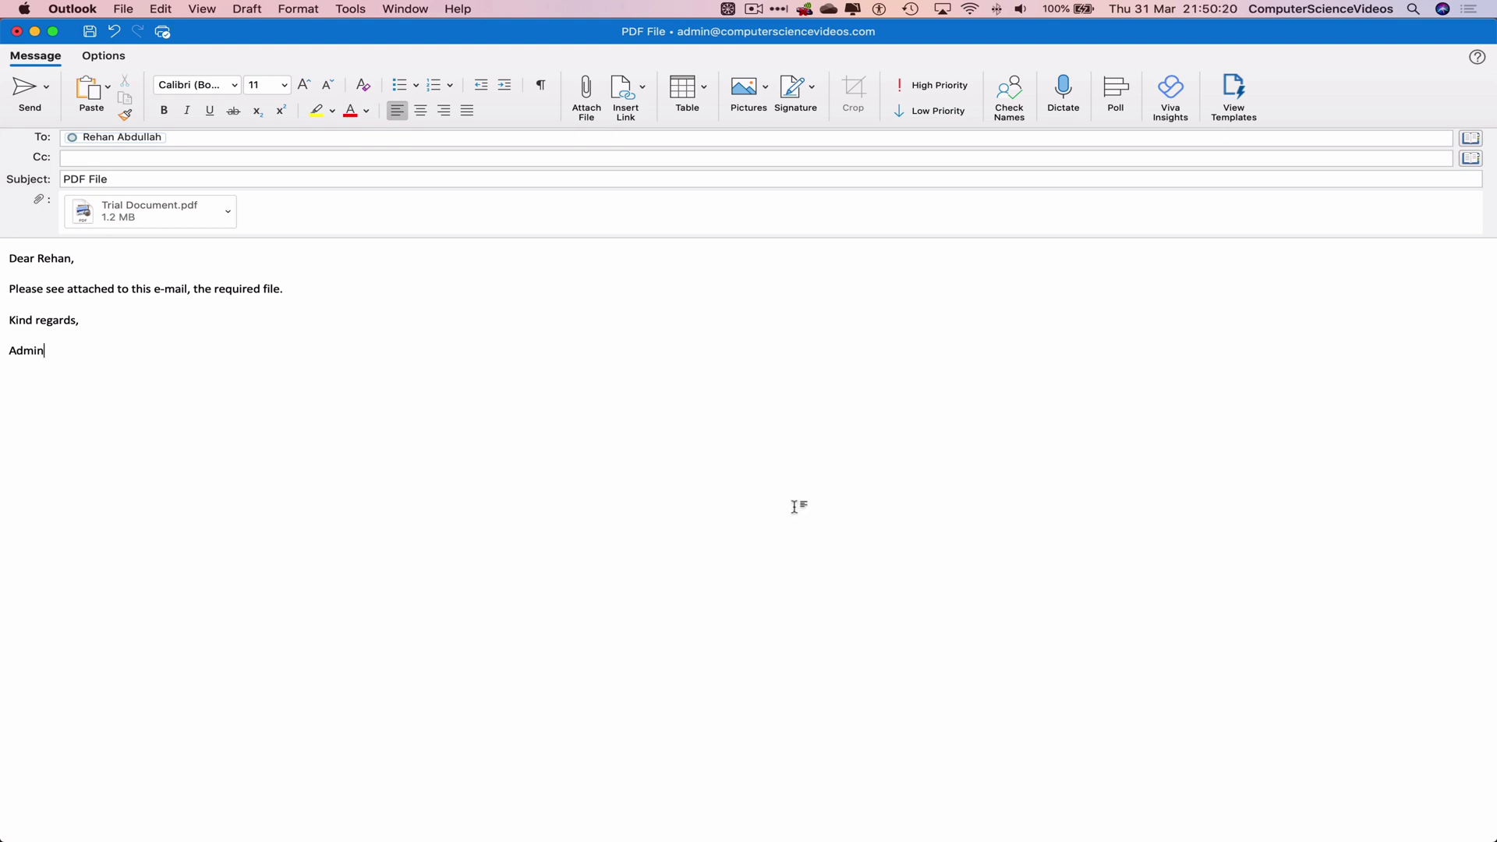
pyautogui.click(234, 214)
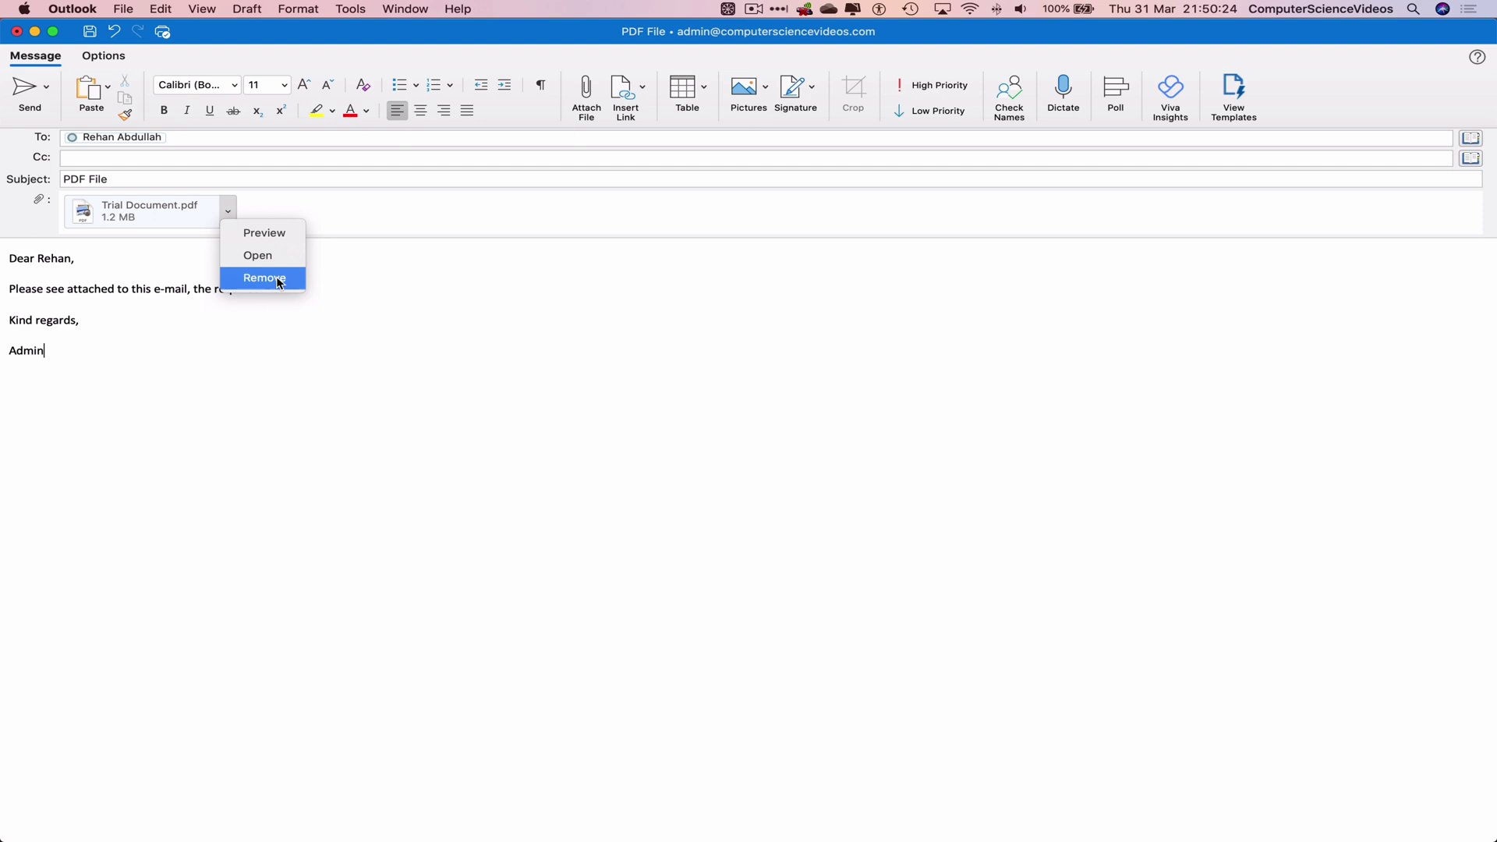
pyautogui.click(283, 232)
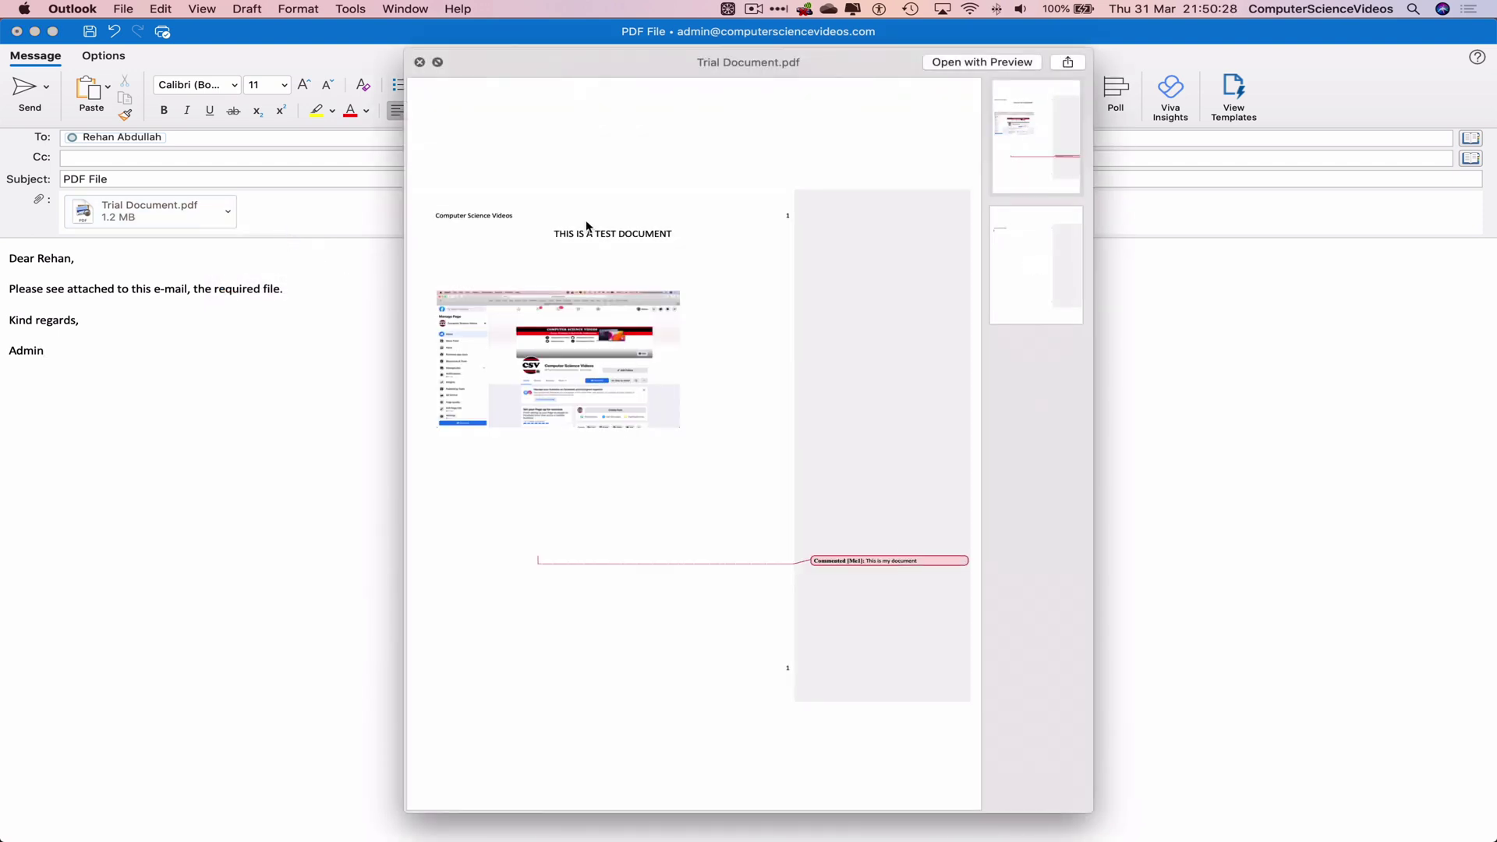
pyautogui.press('space')
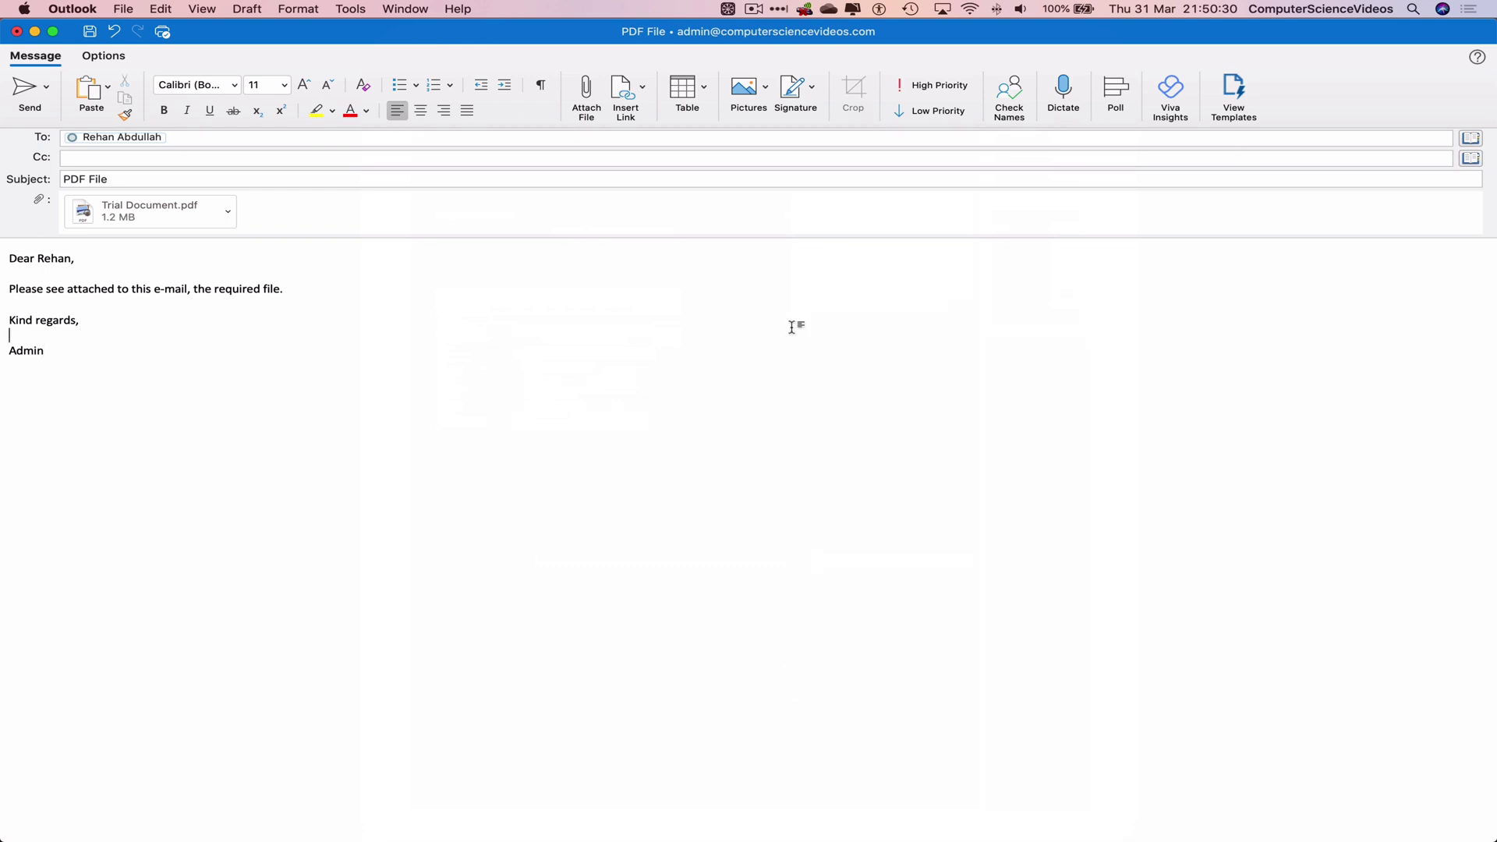
# Step: Send the PDF File email, check it in Sent, then return to the Inbox
pyautogui.click(30, 91)
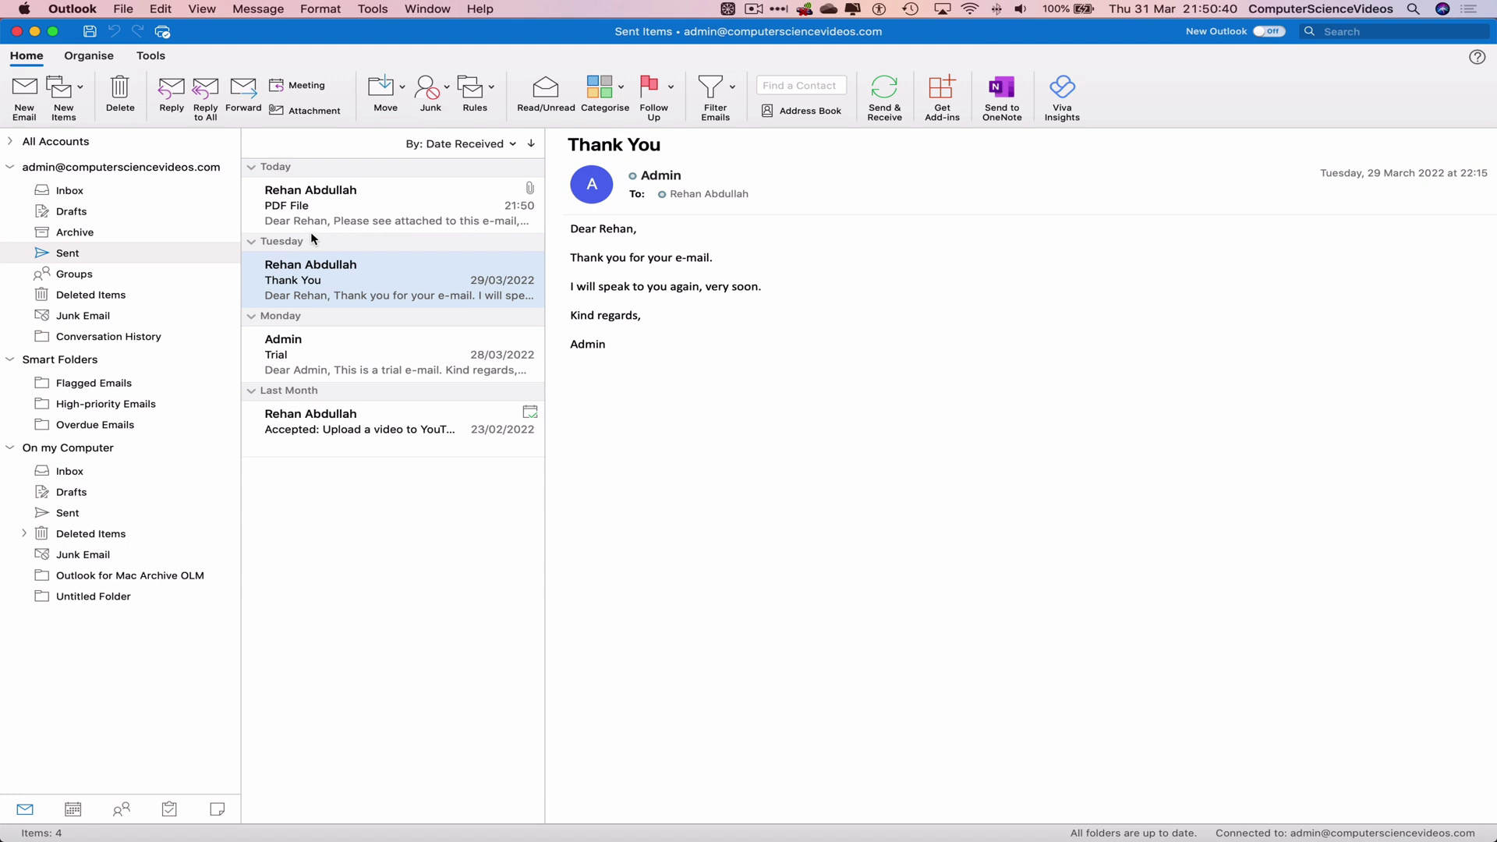
pyautogui.click(396, 205)
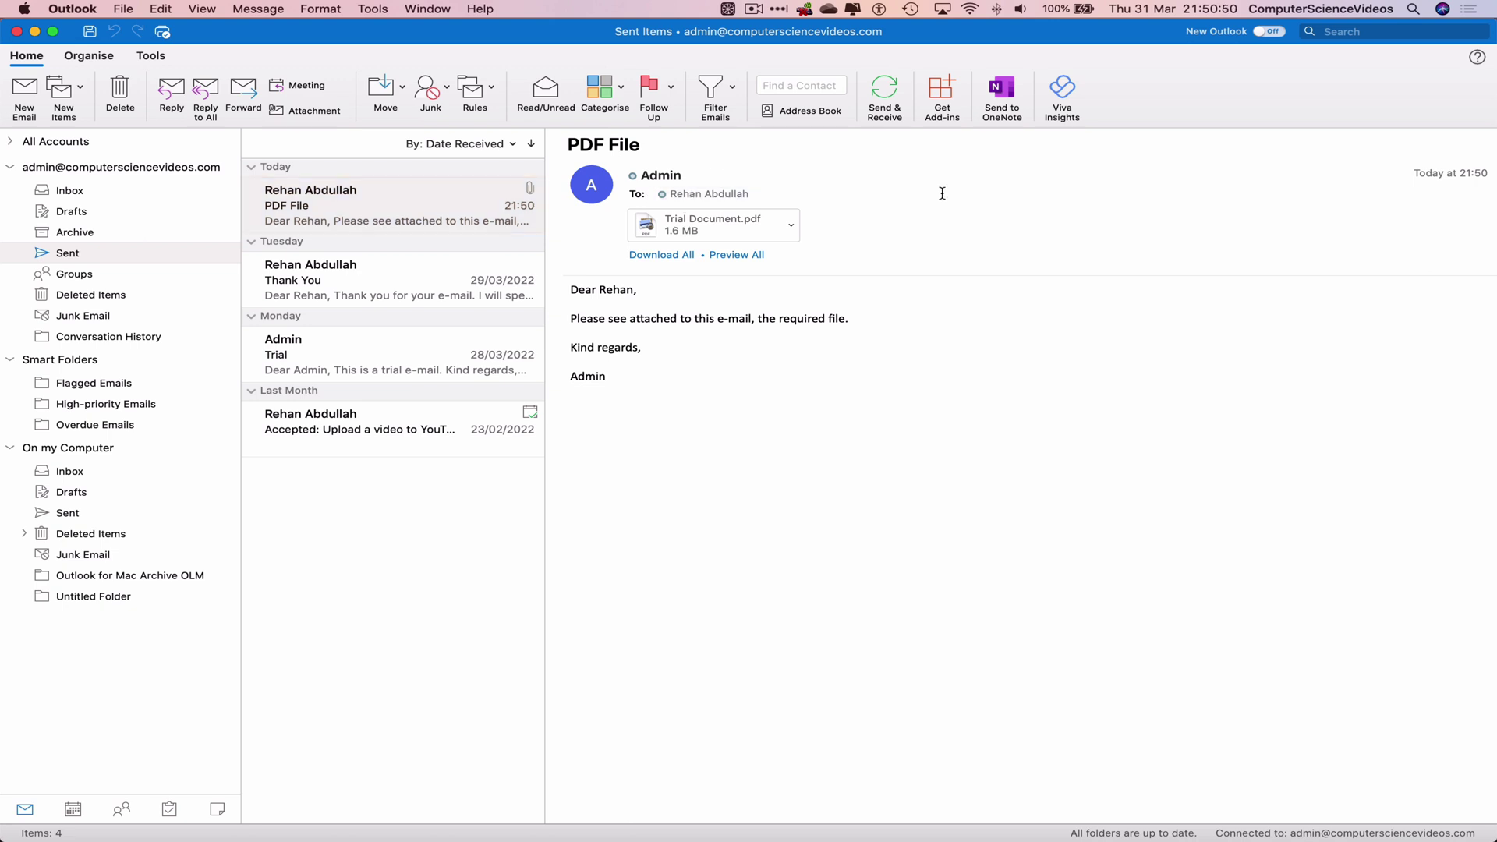
pyautogui.click(702, 194)
pyautogui.click(92, 197)
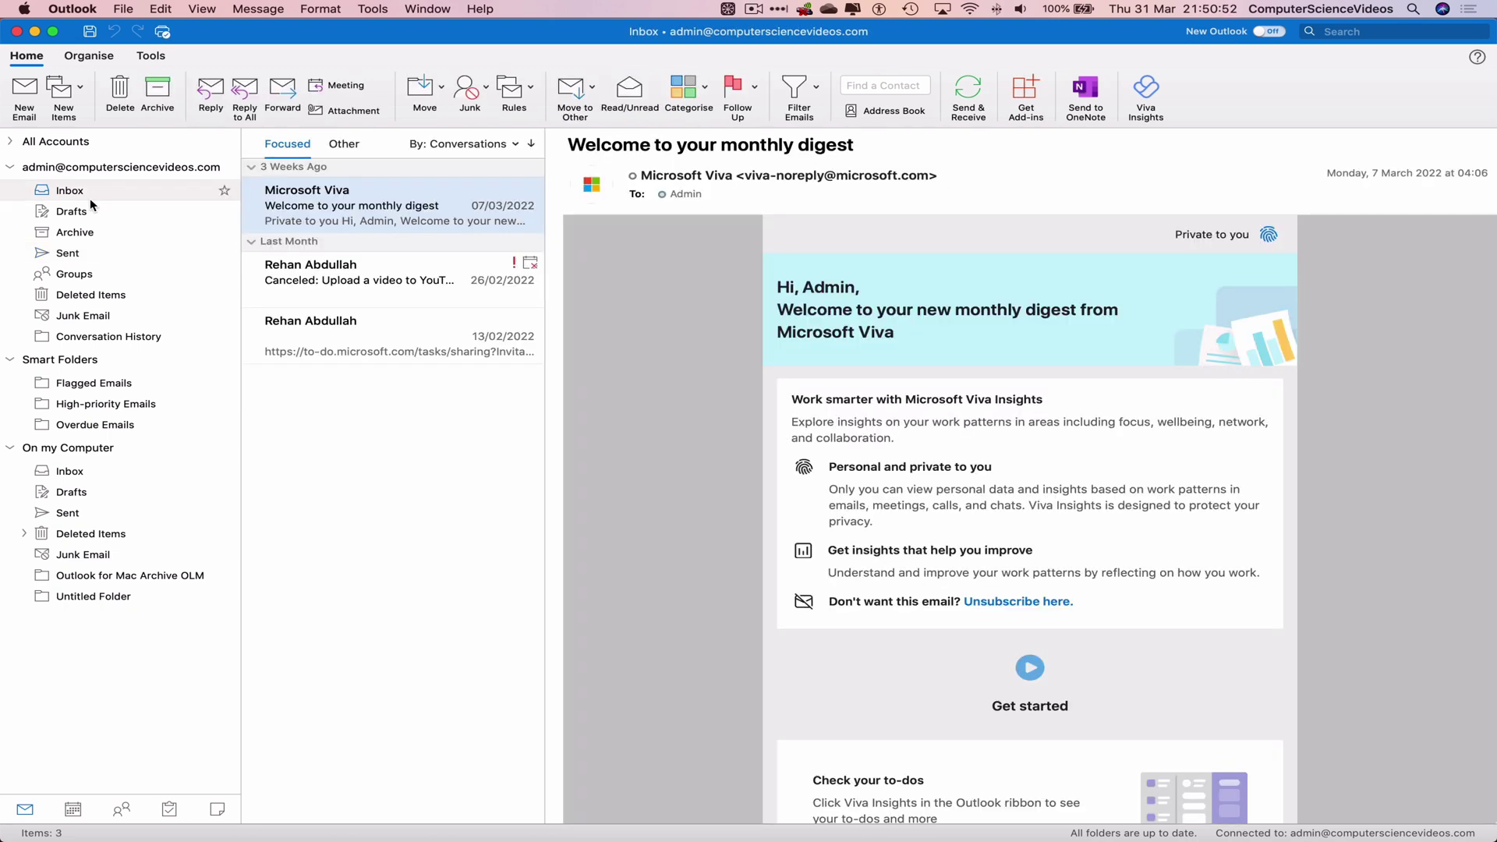
# Step: Quit Microsoft Outlook from the Outlook menu
pyautogui.click(56, 6)
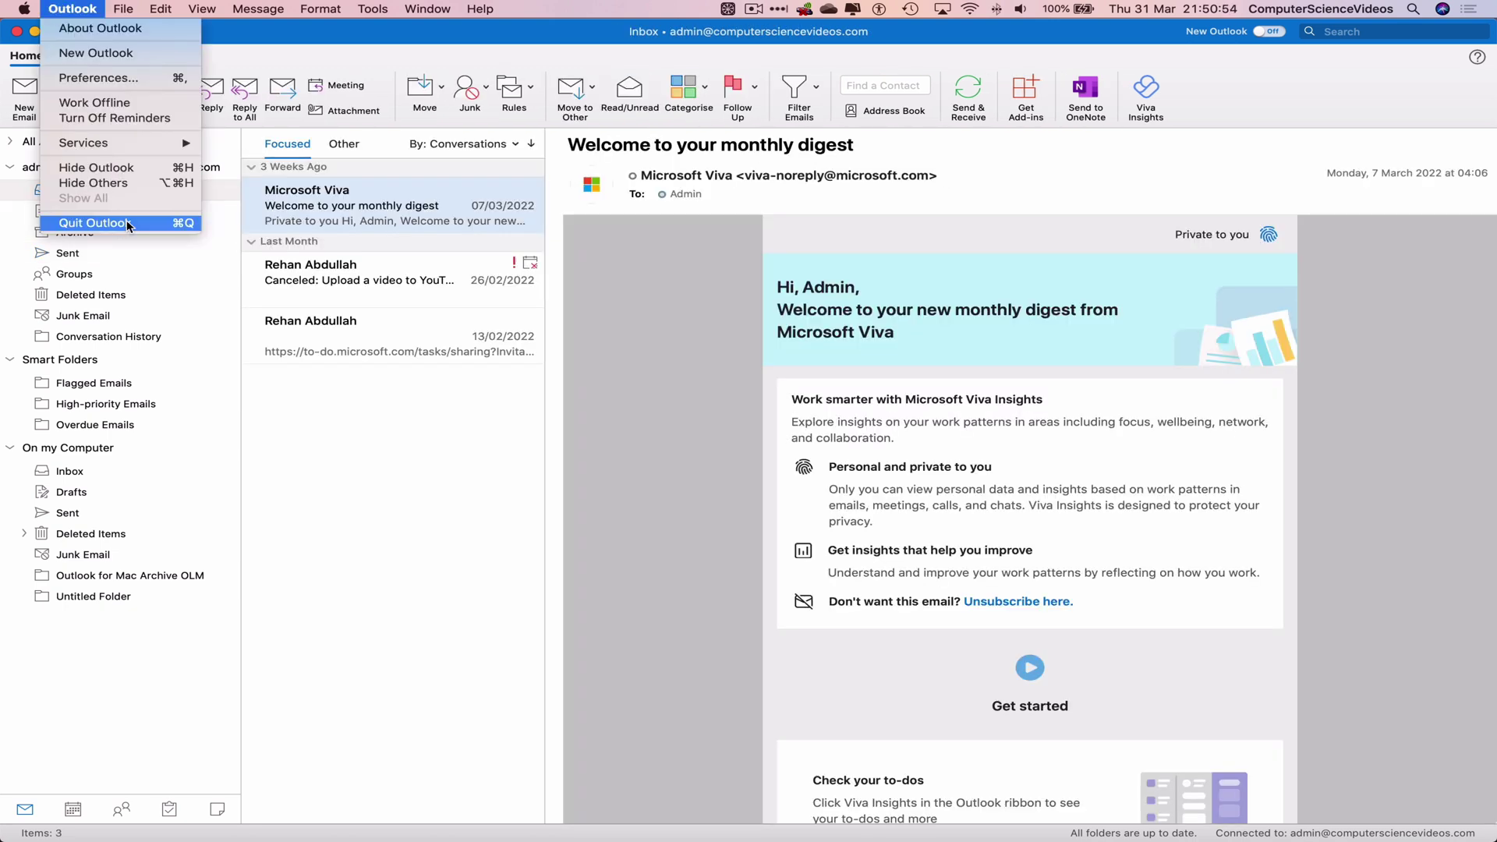
pyautogui.click(215, 213)
pyautogui.moveTo(284, 832)
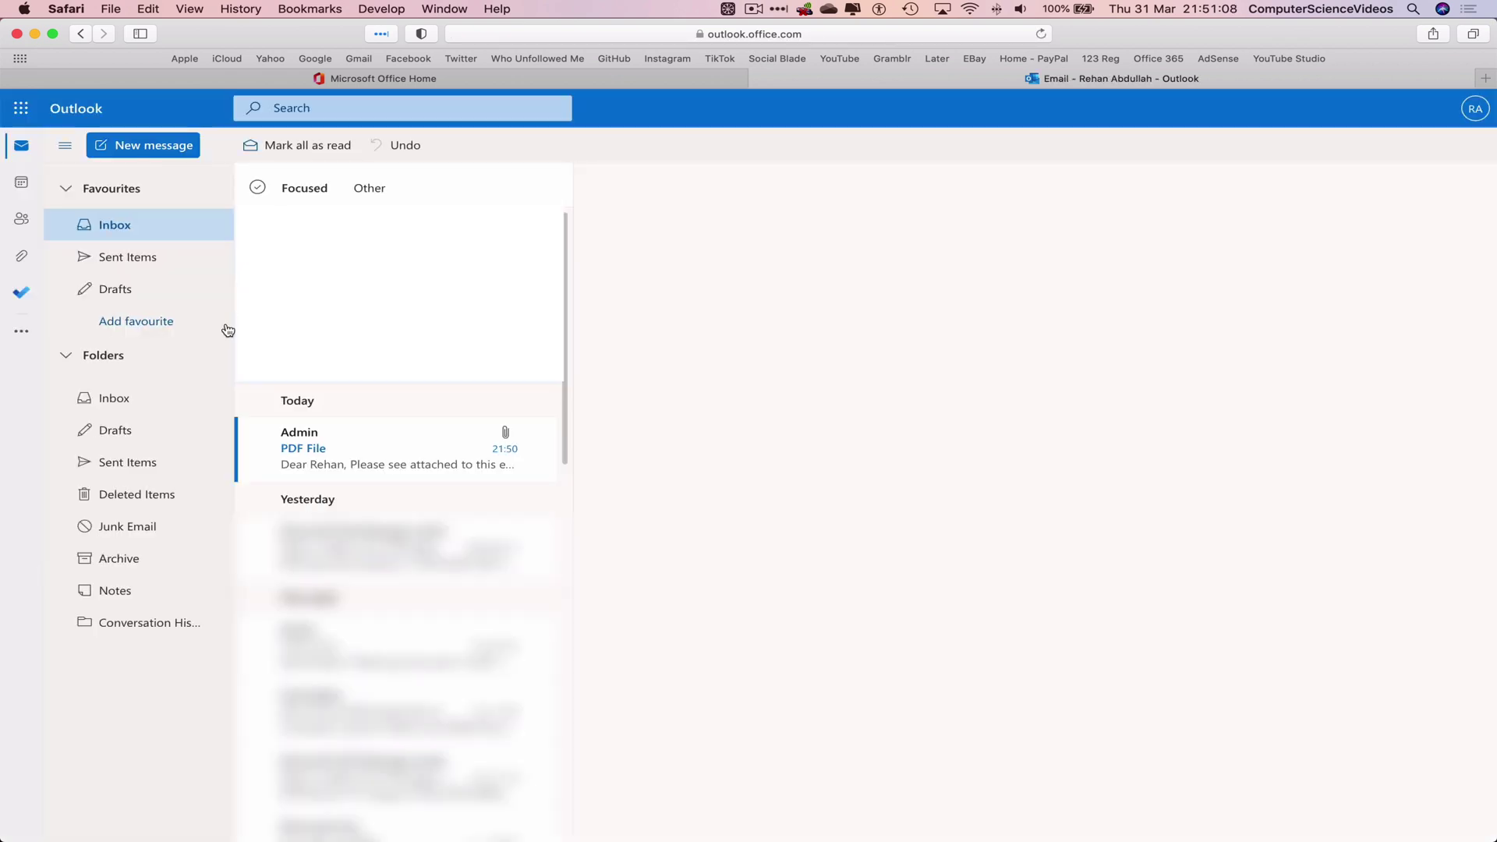
# Step: Open the received PDF File email with its Trial Document.pdf attachment in Outlook on the web
pyautogui.click(384, 454)
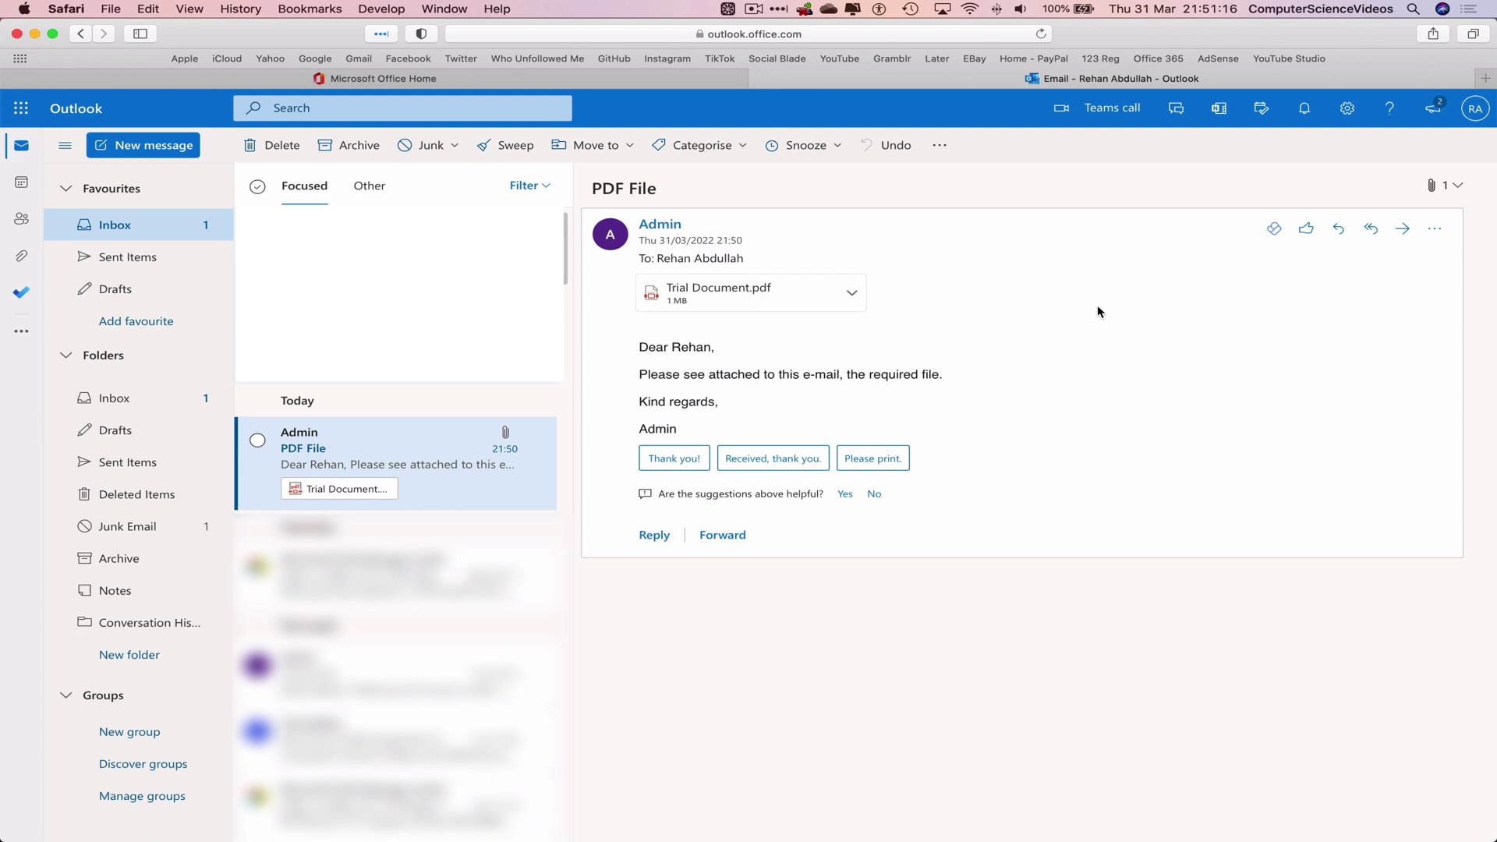
pyautogui.click(66, 9)
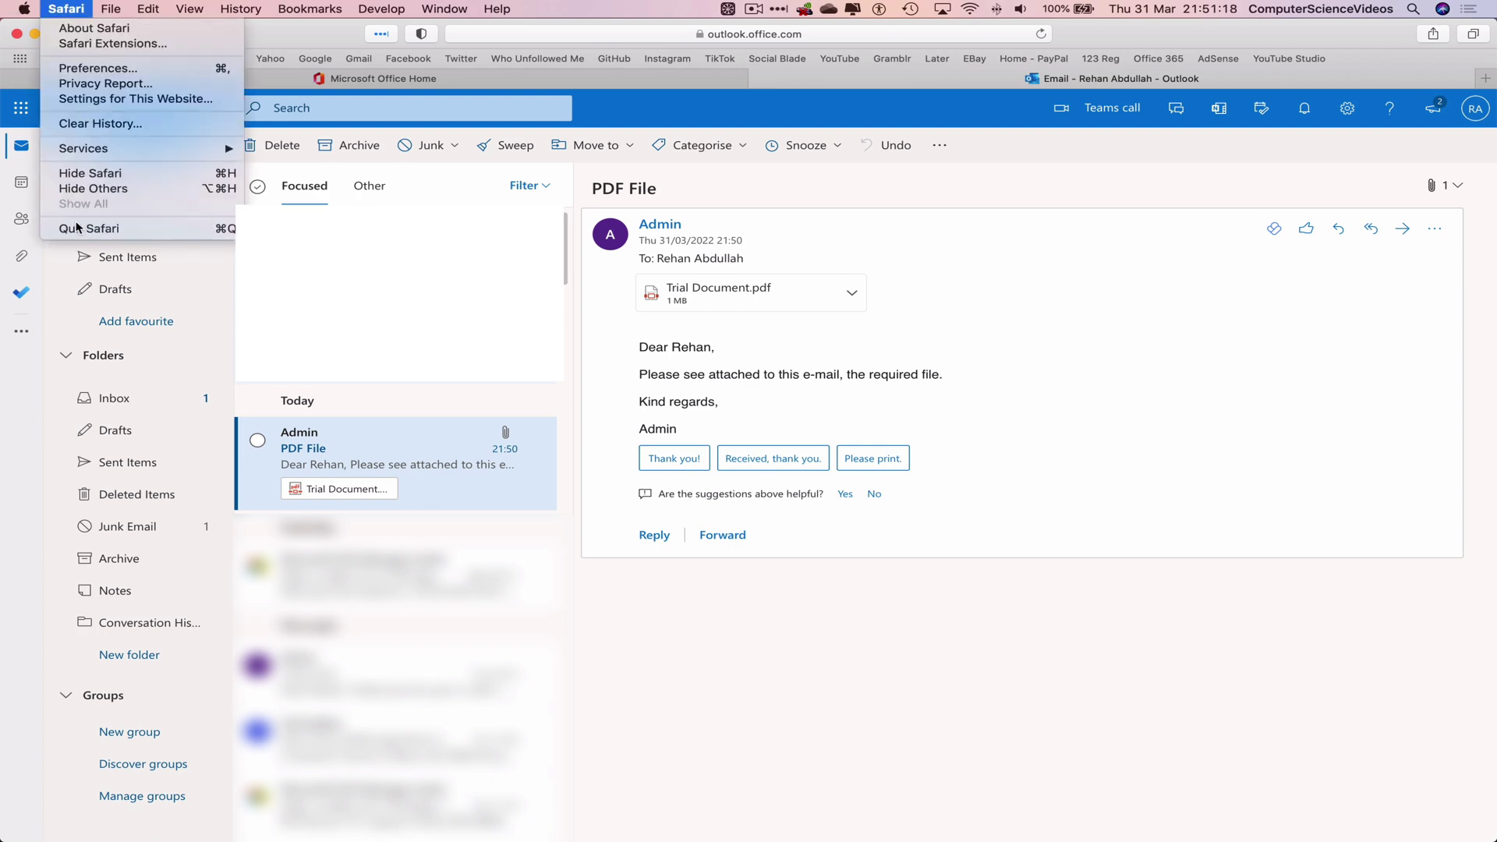
# Step: Quit Safari to return to the desktop
pyautogui.click(77, 228)
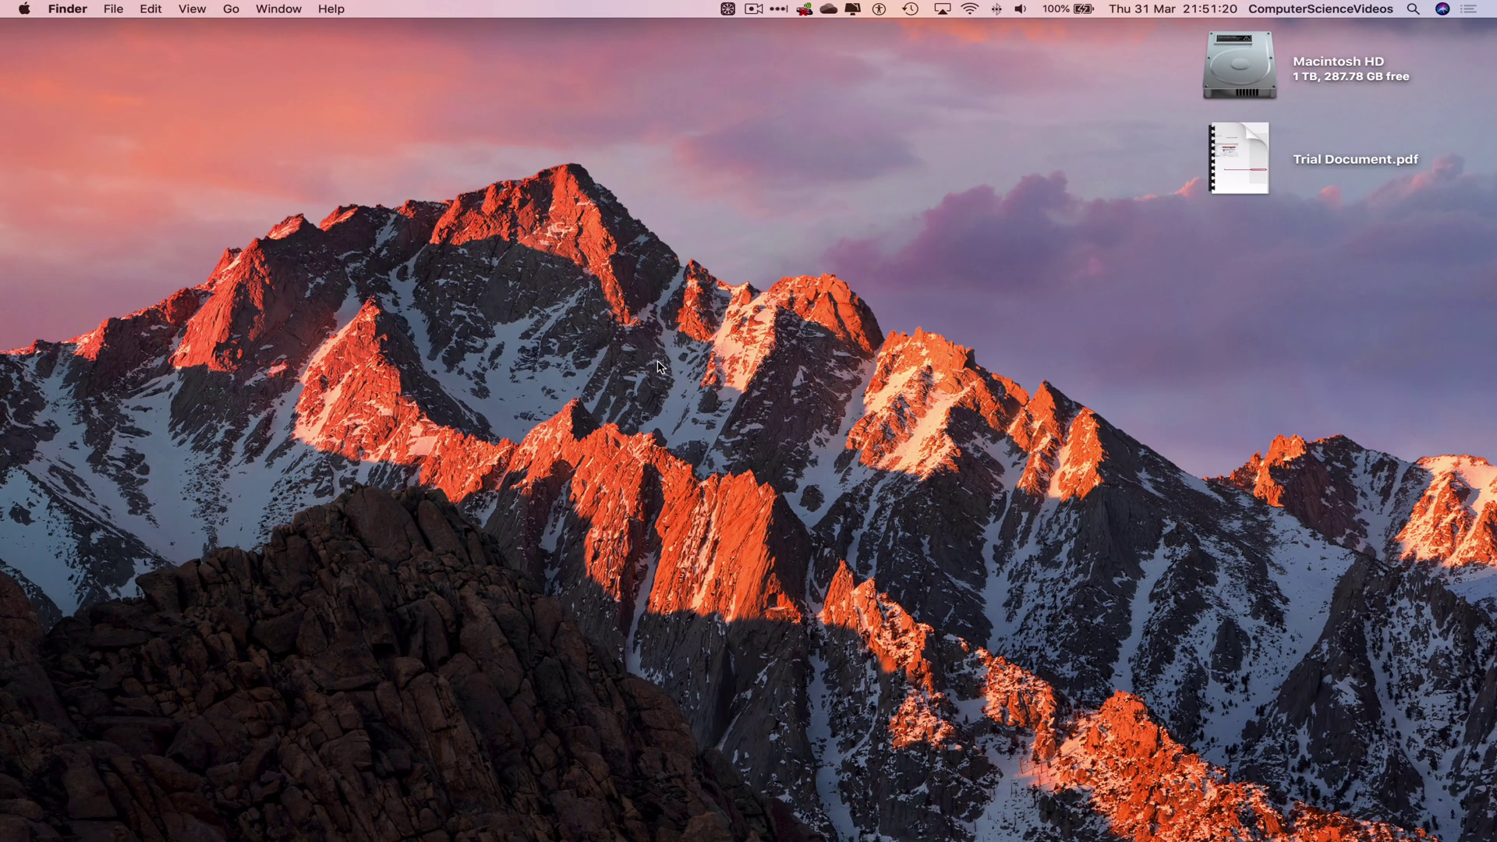